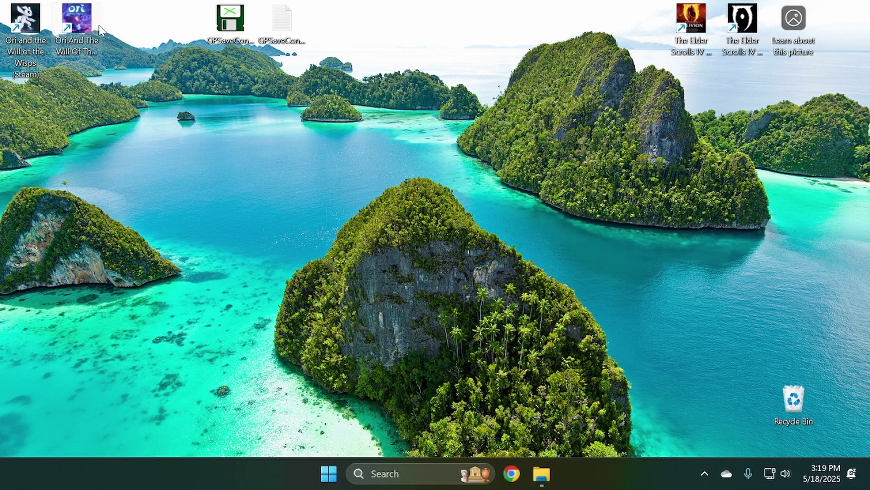
Step: Launch Ori and the Will of the Wisps from its Steam desktop shortcut
double_click(41, 29)
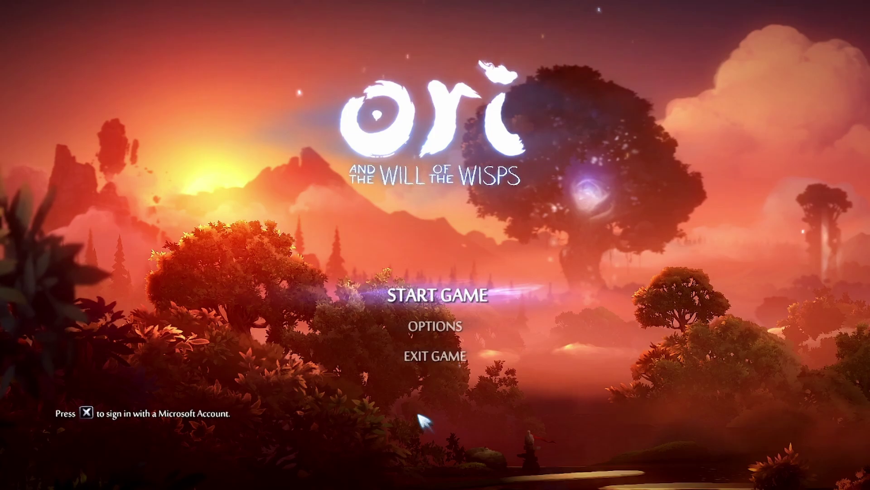
Step: View the three Hard-difficulty Steam save slots, each at Inkwater Marsh 0%, then back out to quit
click(420, 297)
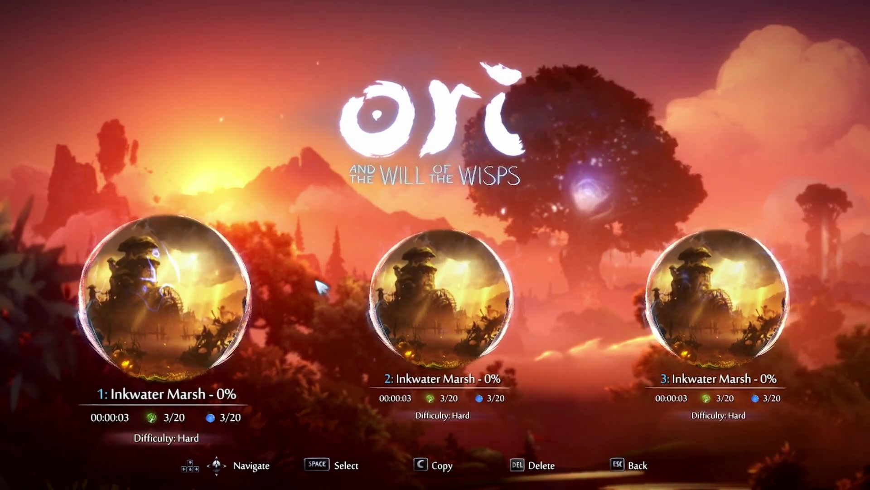
key(Escape)
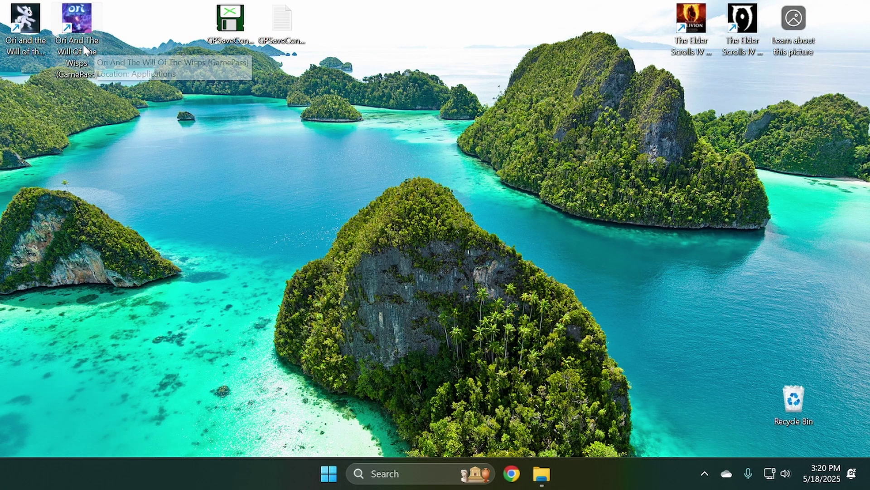
Step: Start the Game Pass Ori and view its three Normal-difficulty 0% save slots
double_click(86, 26)
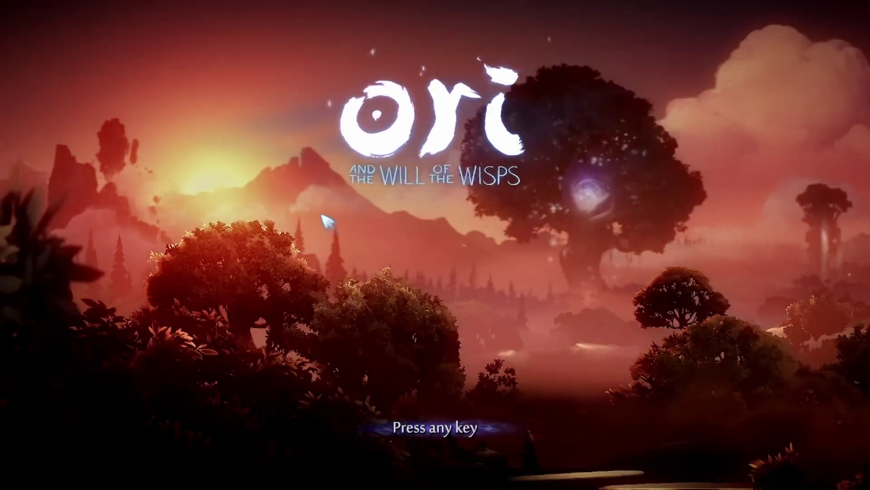
click(325, 221)
click(423, 297)
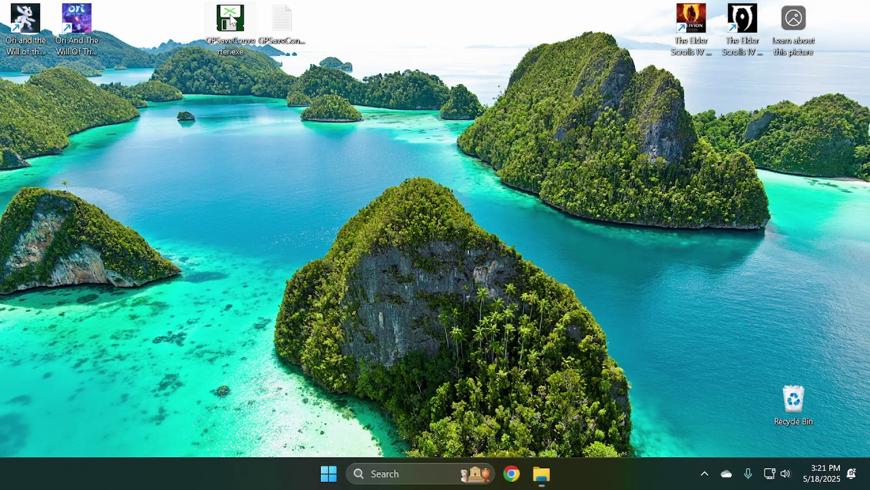
Step: Run GPSaveConverter.exe and load the Ori package's Xbox saves UberState0–UberState2
double_click(231, 20)
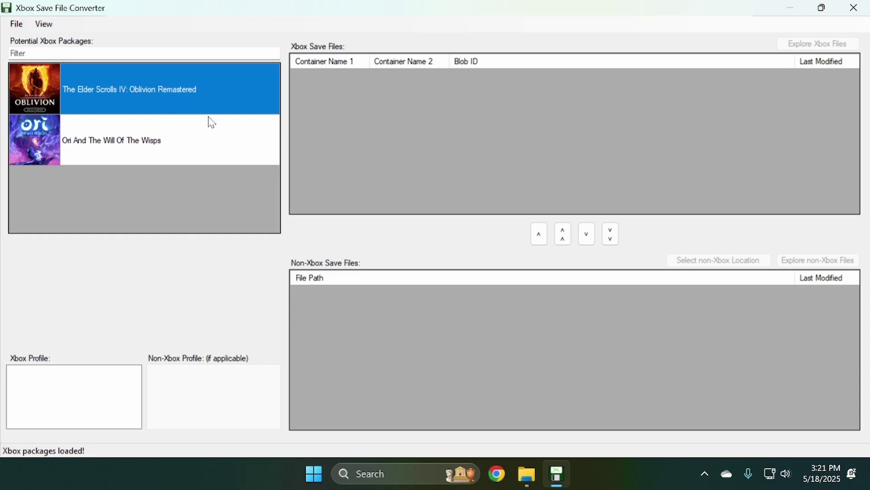
click(172, 150)
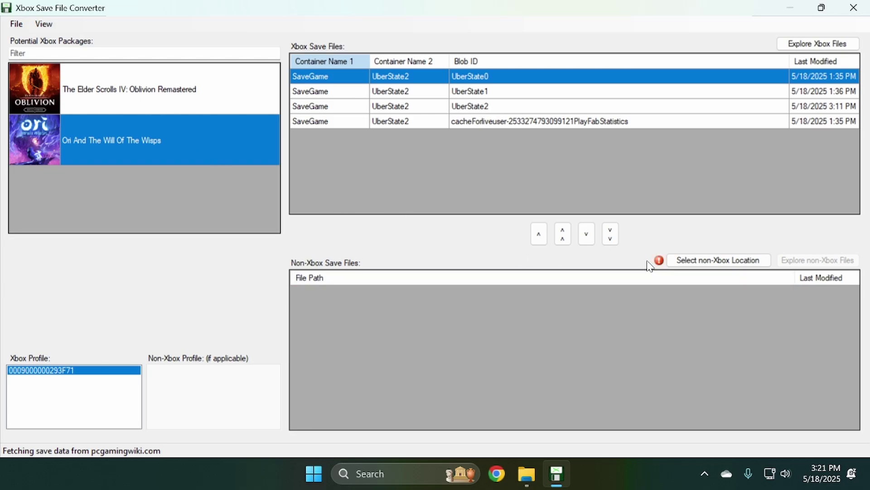
mouse_move(661, 265)
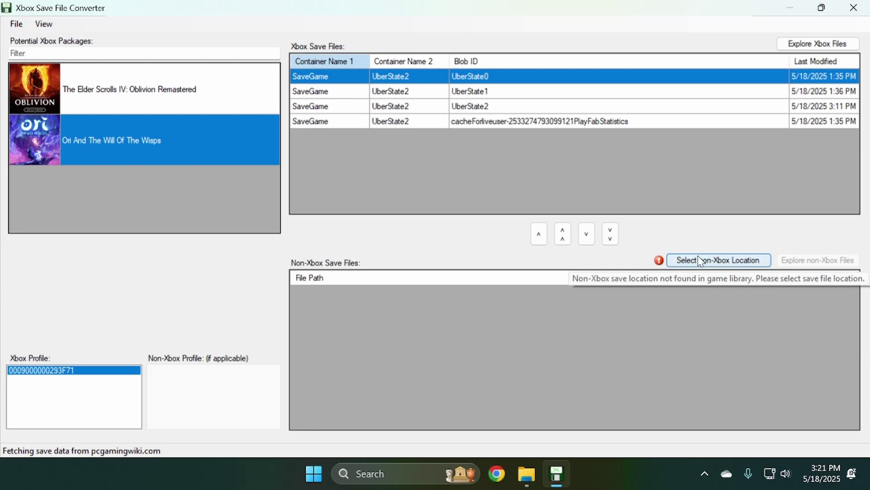
Step: Set the non-Xbox save location to the Ori and the Will of The Wisps AppData folder
click(682, 263)
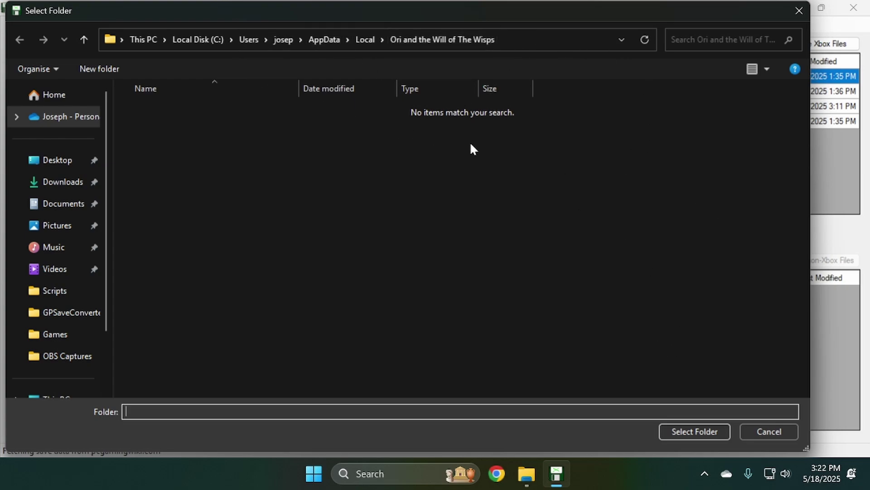
click(517, 37)
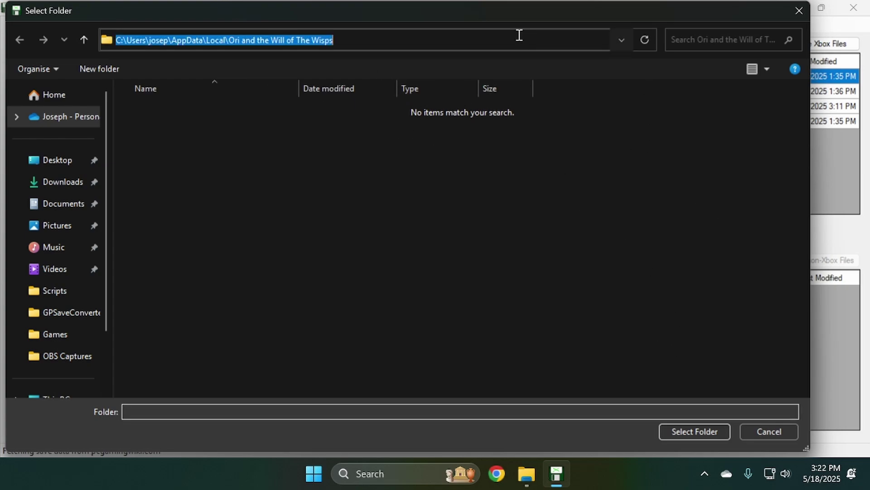
click(379, 39)
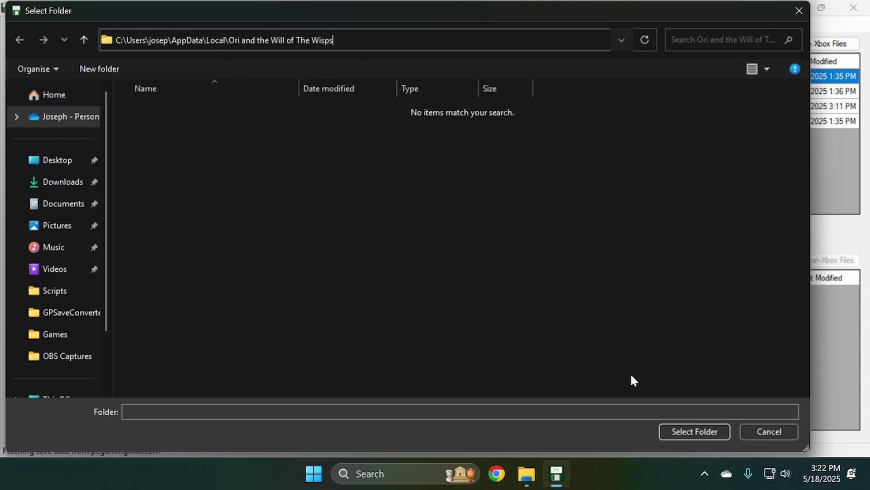
click(702, 431)
click(702, 432)
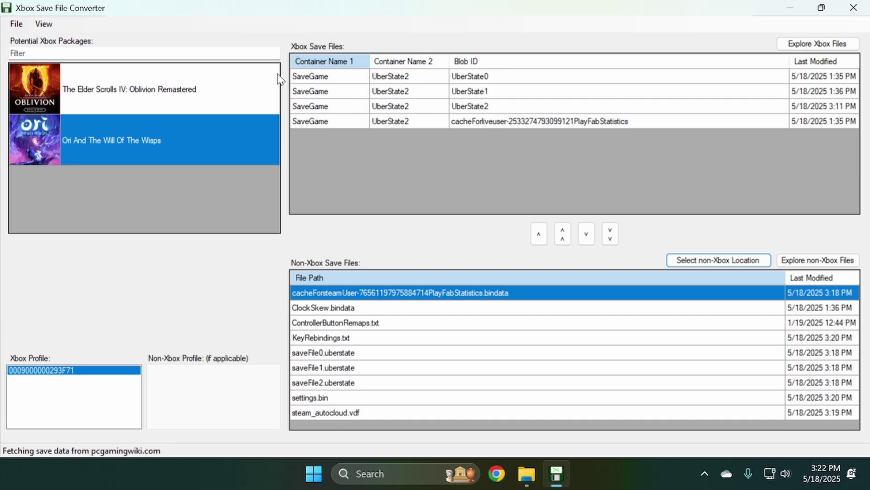
Step: Show the File Translations panel and compare the UberState0, UberState1 and UberState2 save entries
click(43, 23)
click(86, 36)
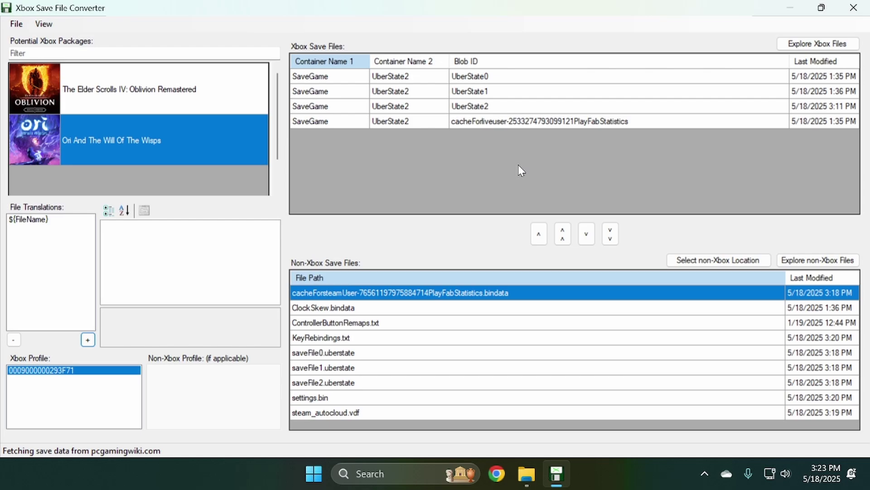
click(474, 78)
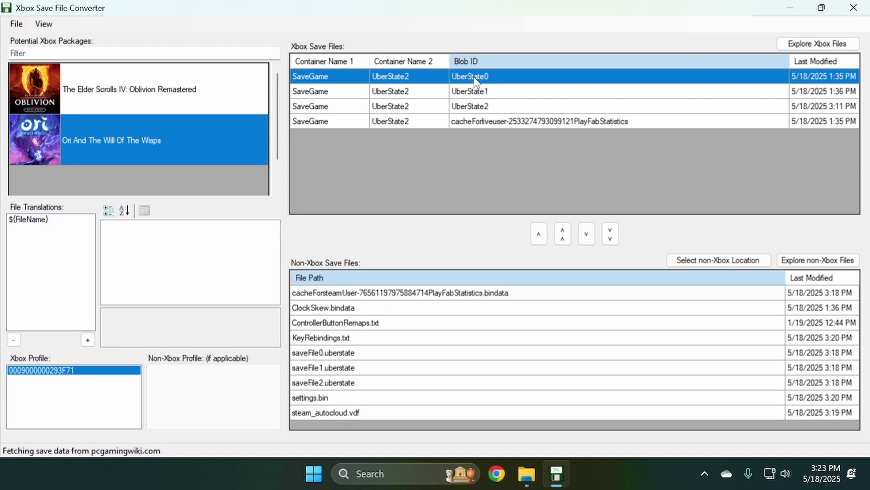
click(476, 94)
click(484, 78)
click(479, 92)
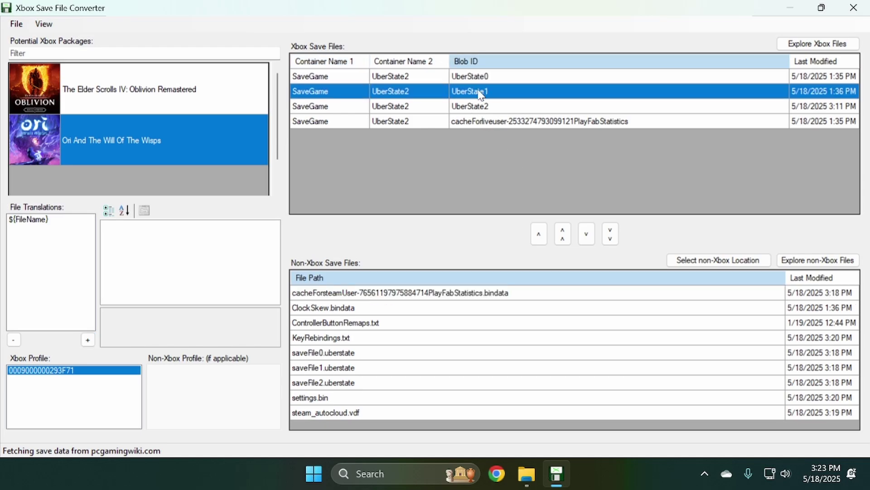
click(472, 107)
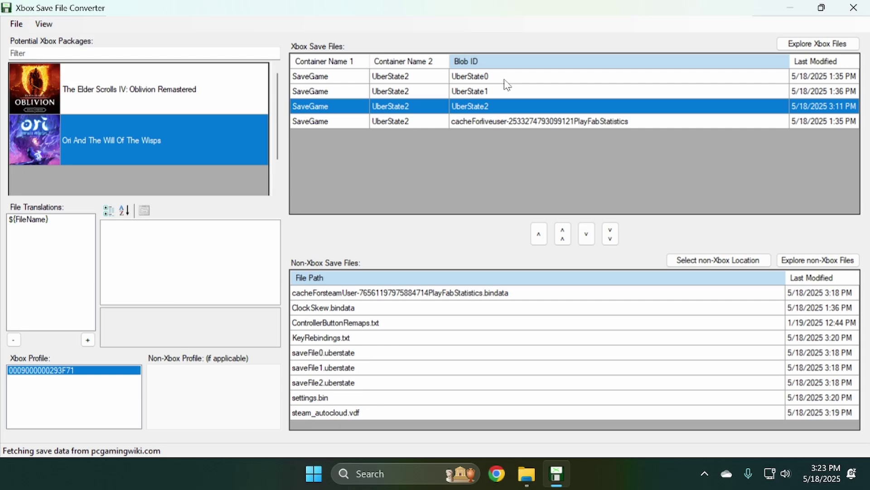
Step: Inspect the ${FileName} translation's properties and Container Name 1 against UberState0 and saveFile0.uberstate
click(40, 221)
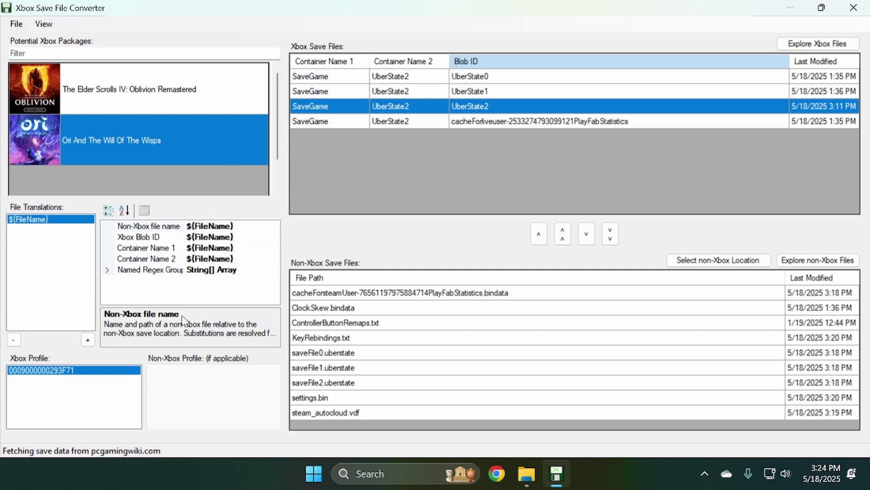
click(234, 248)
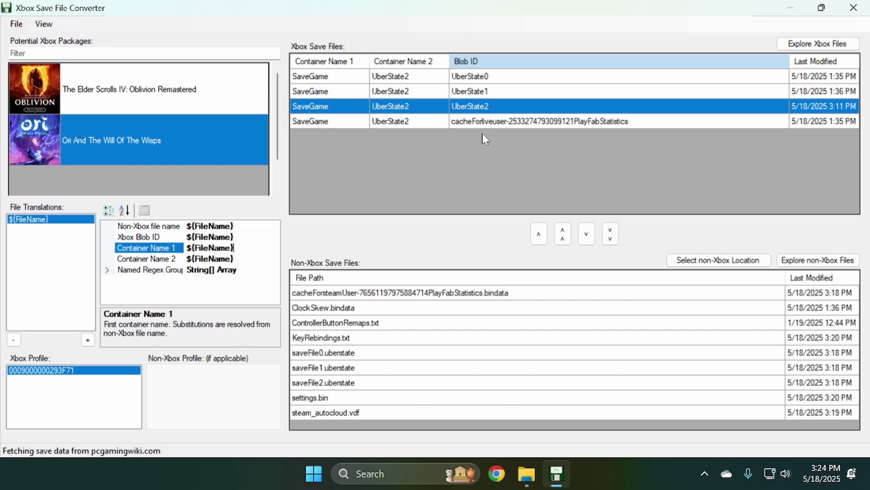
click(472, 77)
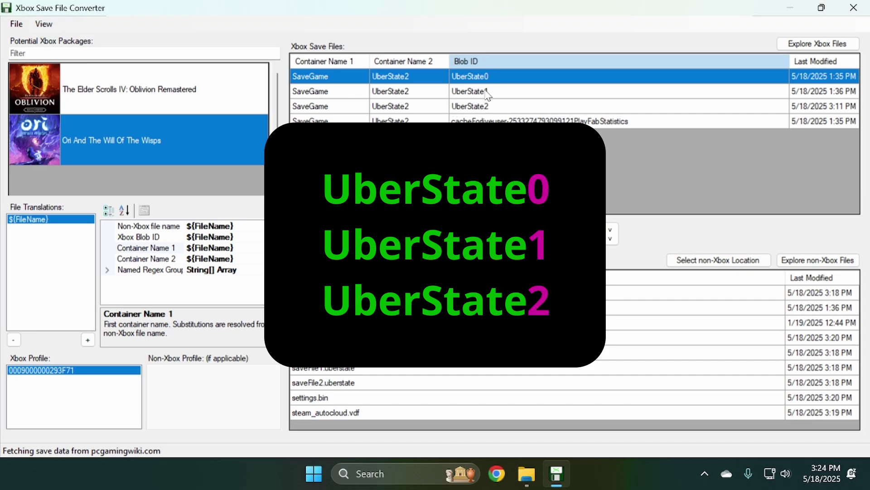
click(318, 351)
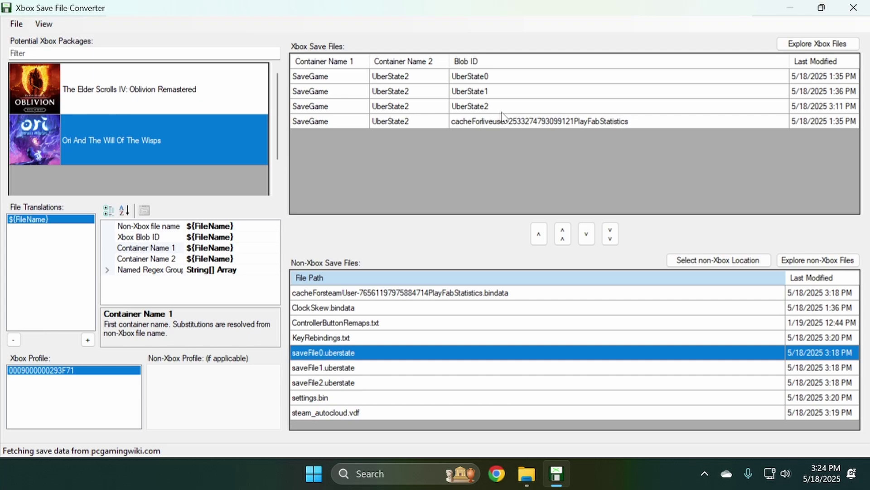
Step: In Named Regex Groups, rename group [0] from FileName to SaveNumber
click(107, 270)
click(217, 282)
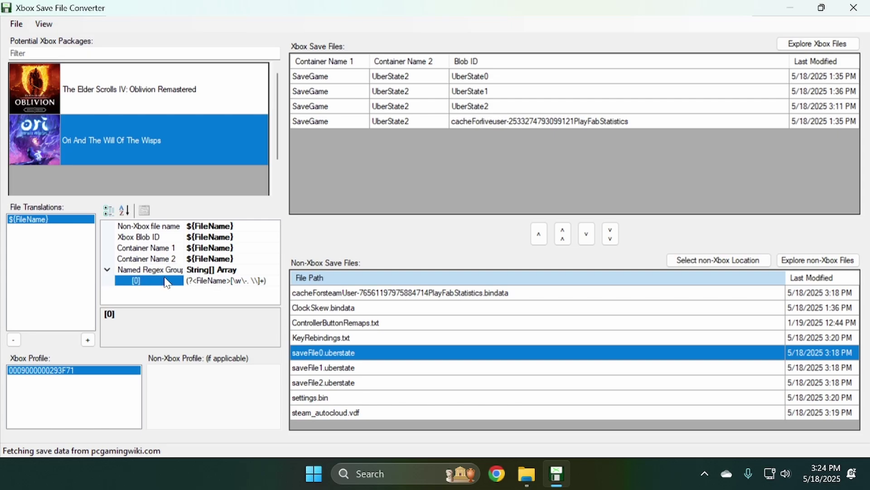
double_click(217, 281)
click(215, 283)
drag(228, 282, 196, 277)
click(197, 279)
key(Home)
key(shift+Right)
key(shift+Right)
key(shift+Right)
key(shift+Right)
key(shift+Right)
key(shift+Right)
key(shift+Right)
key(shift+Right)
key(shift+Right)
key(shift+Right)
key(shift+Right)
key(shift+Right)
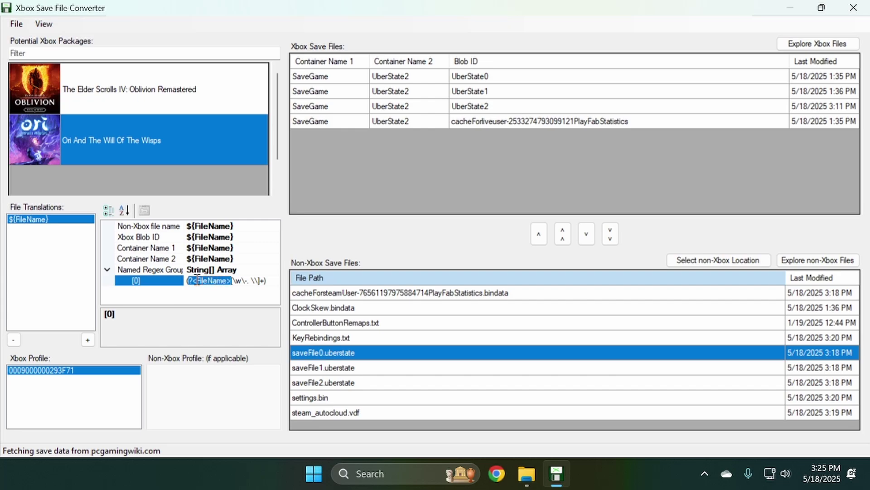
key(Right)
key(Home)
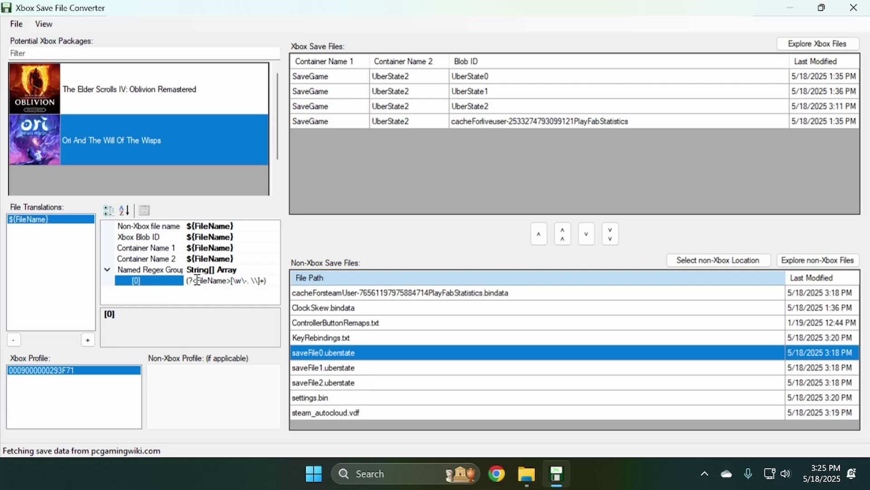
key(shift+Right)
key(shift+Right)
key(shift+Right)
key(Right)
key(shift+Right)
key(shift+Right)
key(shift+Right)
key(shift+Right)
key(shift+Right)
key(shift+Right)
key(shift+Right)
key(shift+Right)
text(SaveNumber)
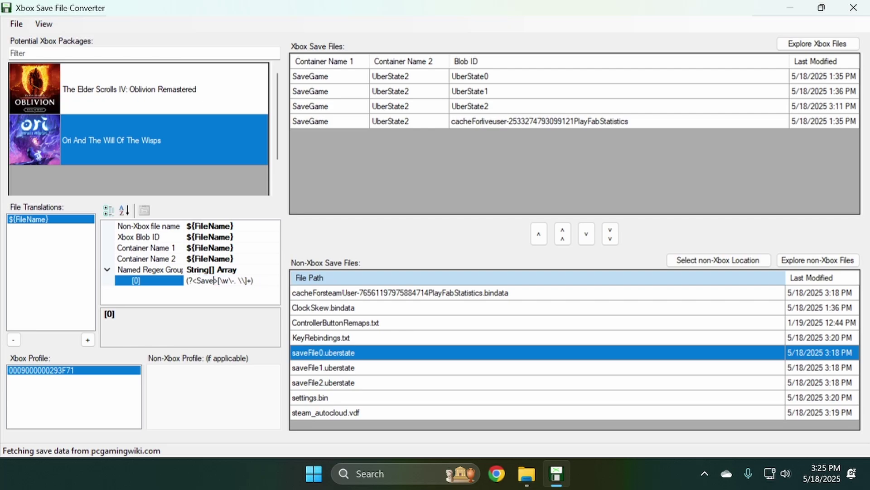
Step: Replace the group's character class with [0-9] and remove the + repeat
key(Right)
key(shift+Right)
key(shift+Right)
key(shift+Right)
key(shift+Right)
key(shift+Right)
key(shift+Right)
key(shift+Right)
key(shift+Right)
key(shift+Right)
key(shift+Right)
key(shift+Right)
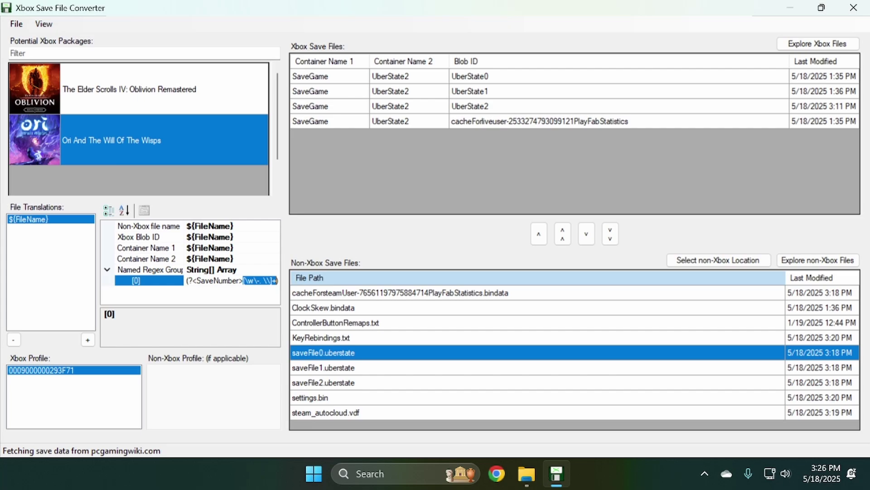
key(Return)
drag(271, 280, 246, 280)
key(Delete)
text(0-9)
key(Delete)
Step: Change the Non-Xbox file name value to saveFile${SaveNumber}.uberstate
click(244, 228)
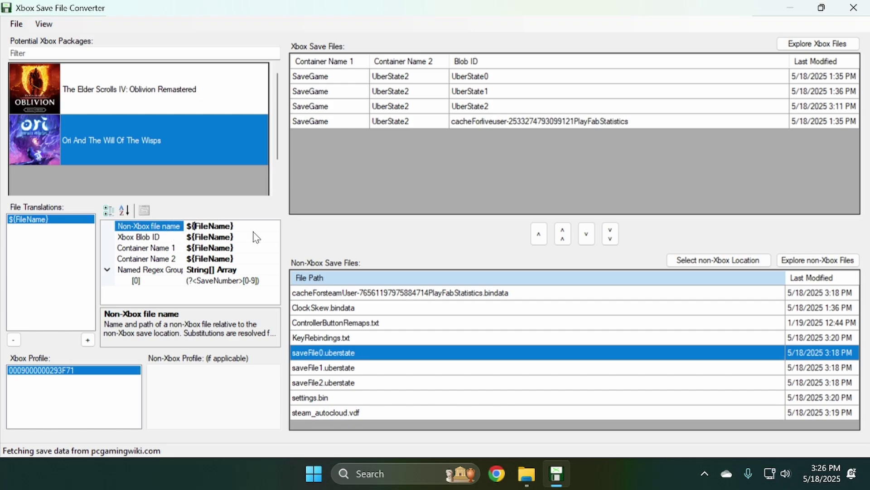
key(shift+Right)
key(shift+Right)
key(shift+Right)
key(shift+Right)
key(shift+Right)
key(shift+Right)
key(shift+Right)
key(shift+Right)
text(SaveNumbe)
key(Home)
text(saveFile)
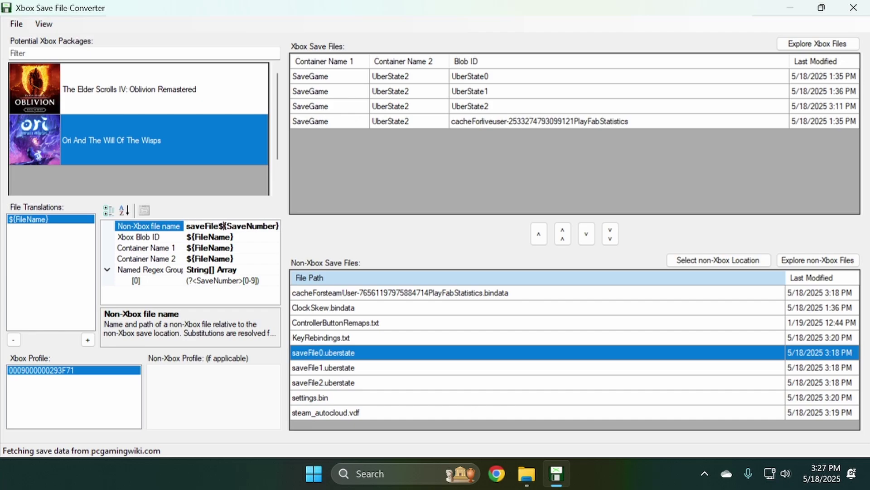
key(End)
text(.uber)
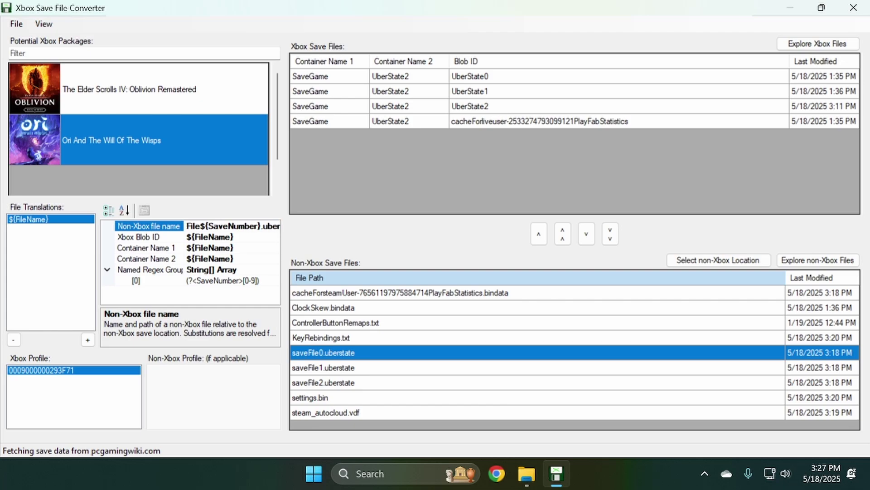
text(state)
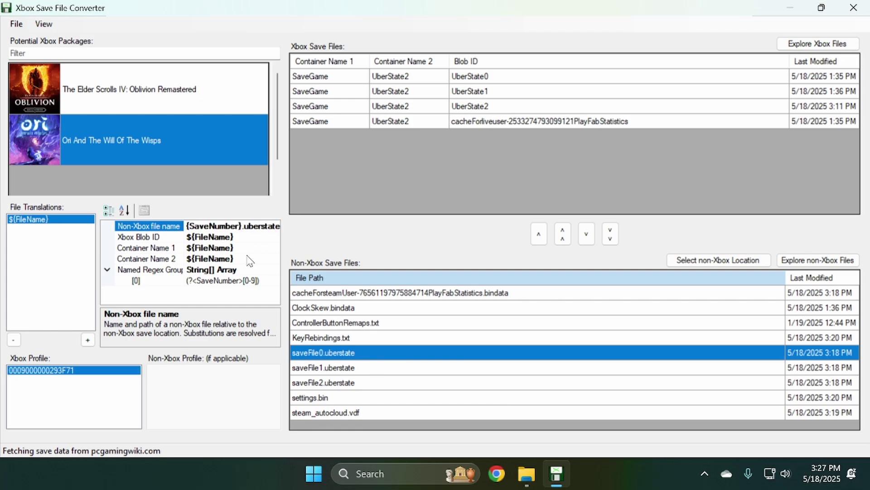
key(Return)
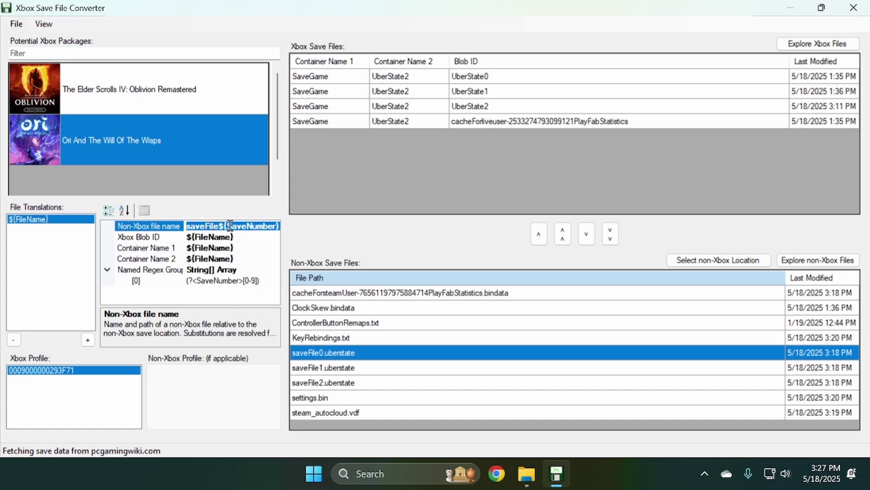
click(253, 225)
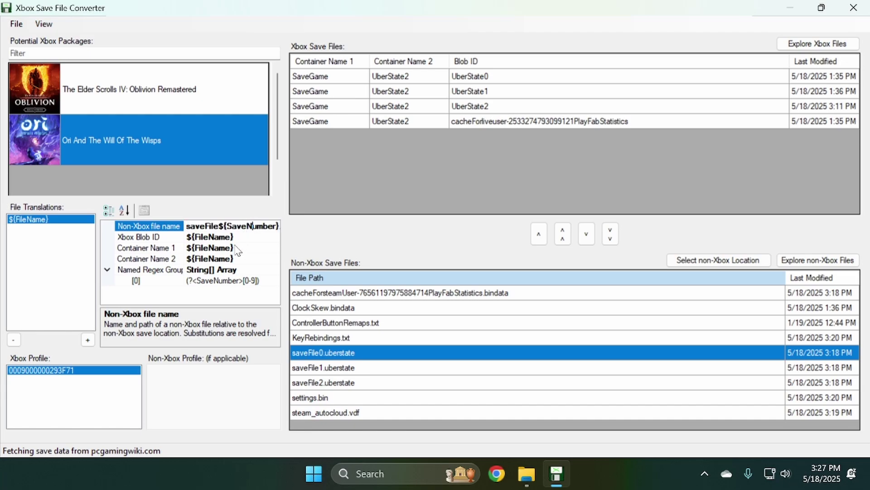
click(242, 238)
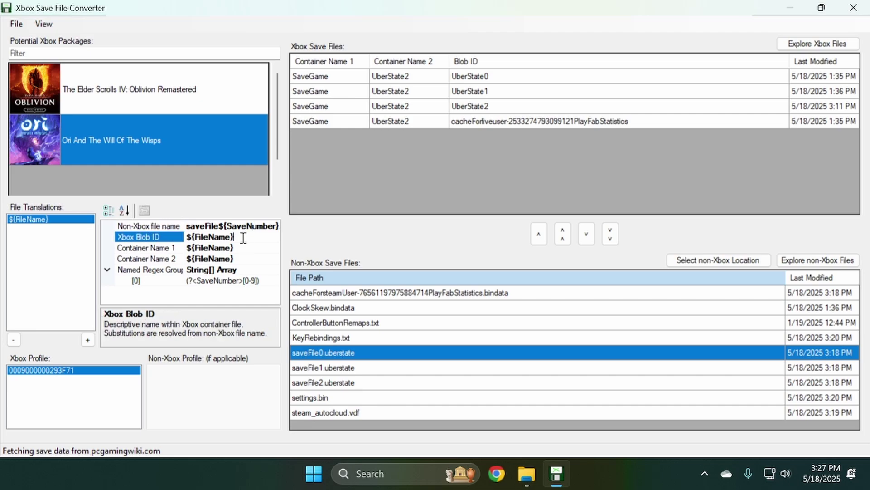
Step: Change the Xbox Blob ID value from ${FileName} to UberState${SaveNumber}
click(240, 225)
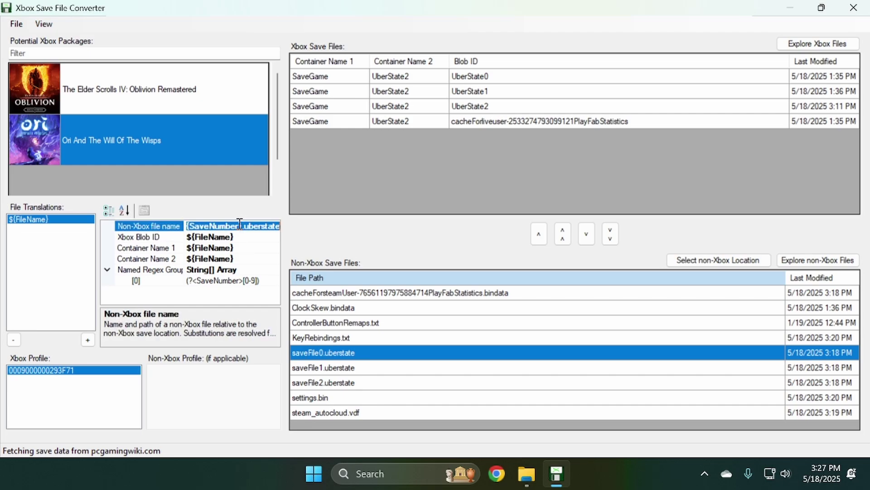
click(237, 237)
click(209, 236)
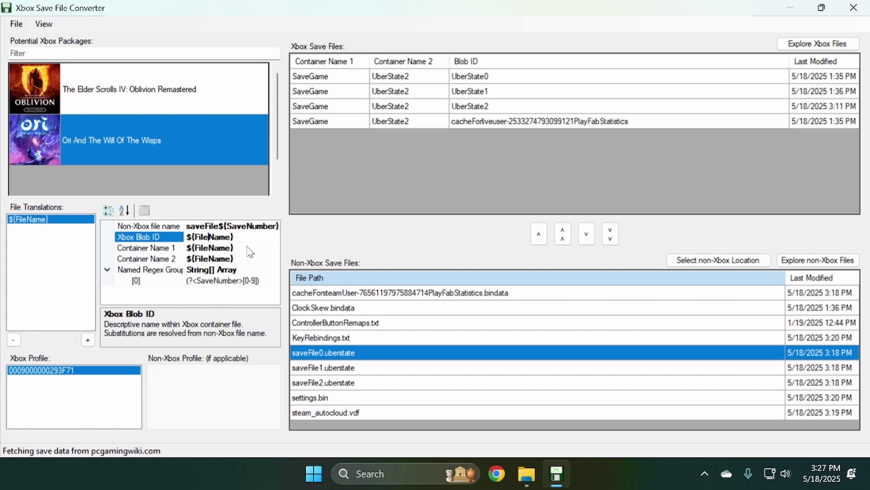
click(231, 228)
click(231, 234)
key(shift+Left)
key(shift+Left)
key(shift+Left)
key(shift+Left)
key(shift+Left)
key(shift+Left)
key(shift+Left)
text(SaveNumber)
key(Home)
text(UberSat)
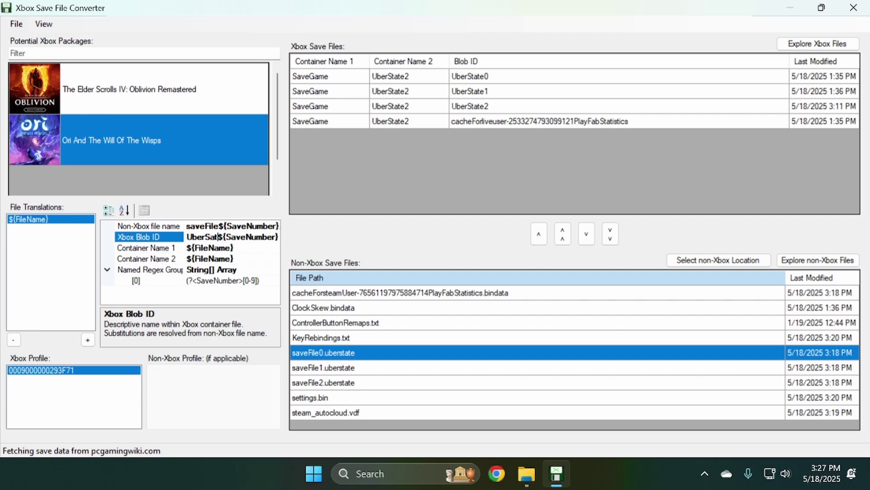
key(BackSpace)
key(BackSpace)
text(tate)
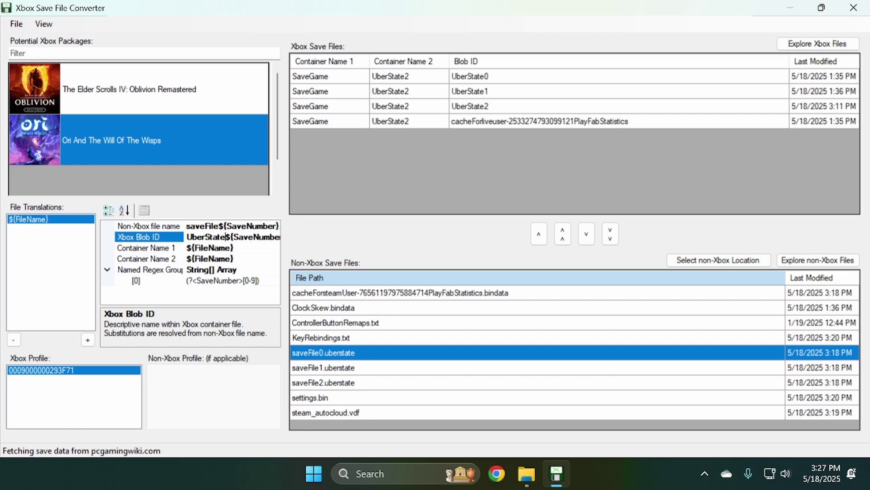
click(238, 248)
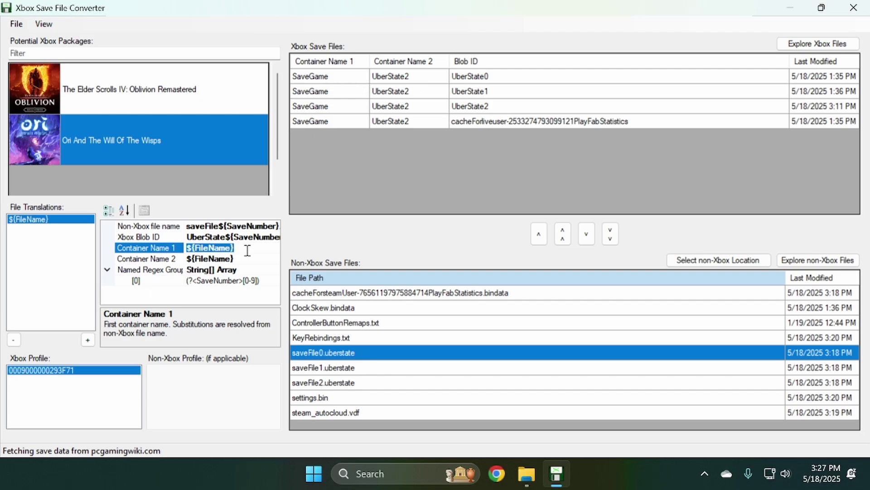
Step: Enter 'SaveGame' as Container Name 1 and 'UberState2' as Container Name 2, fixing the typo
text(SaveGame)
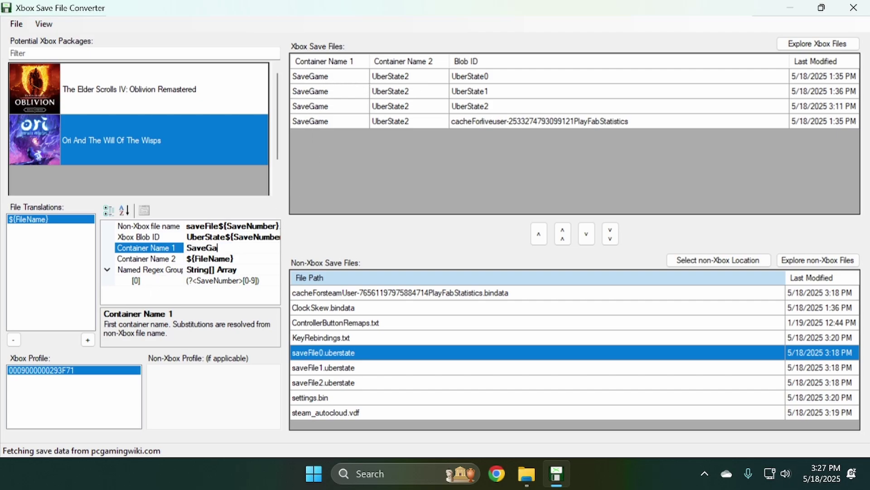
click(235, 258)
text(Uber)
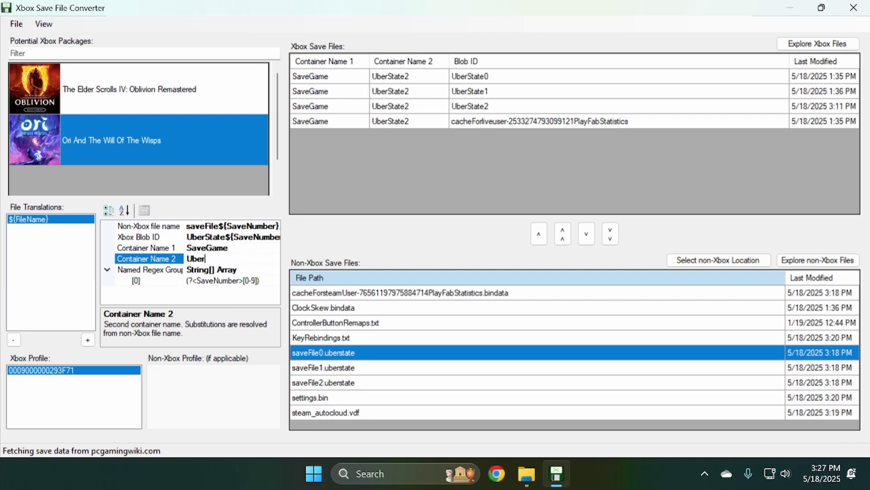
text(Sate)
key(BackSpace)
key(BackSpace)
text(tate)
click(149, 248)
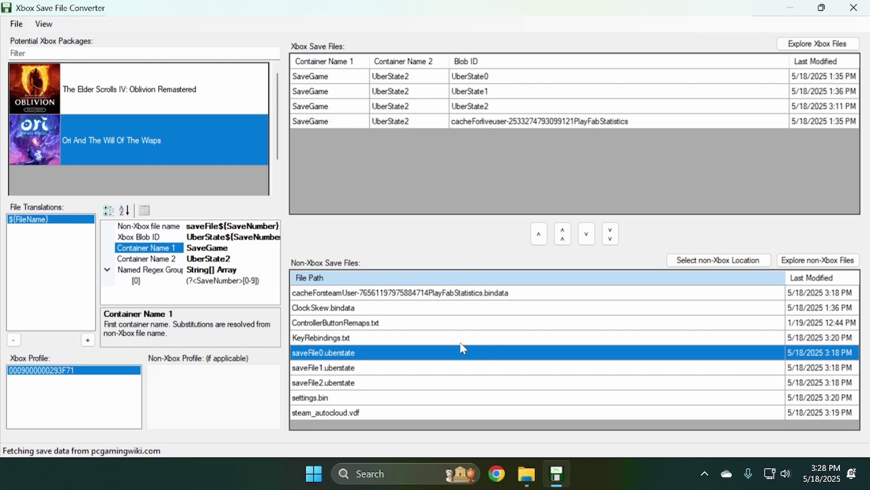
click(145, 225)
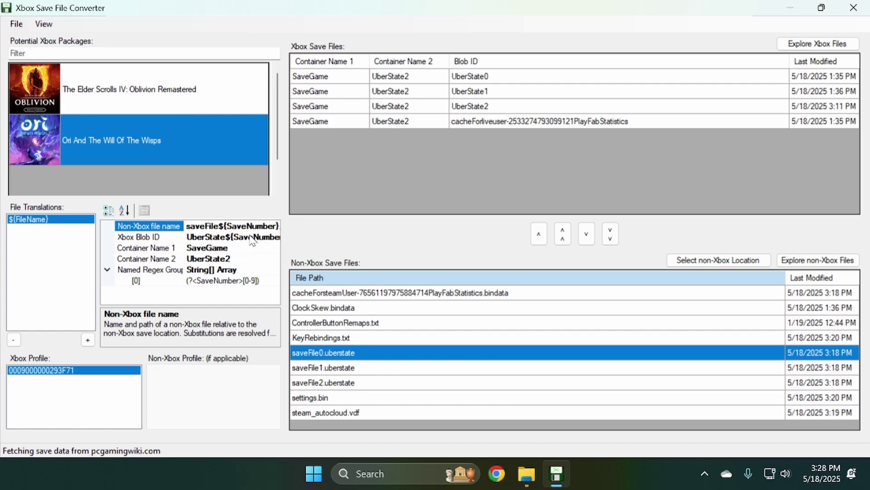
click(328, 371)
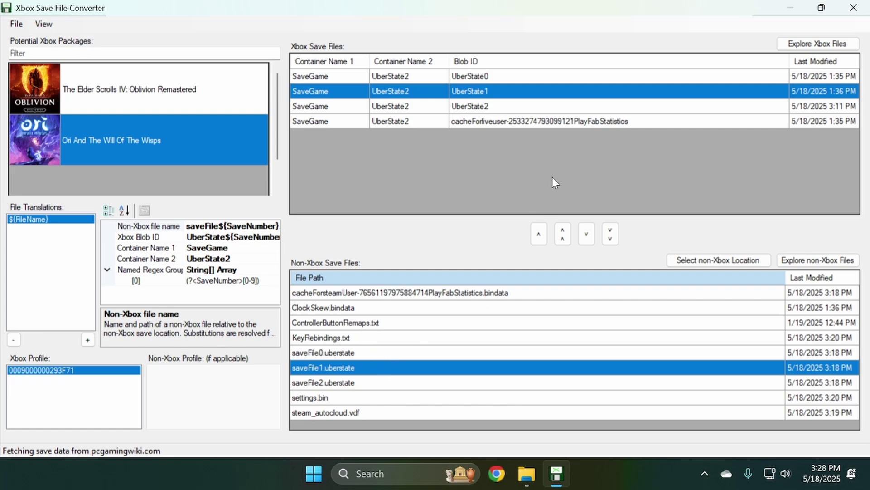
click(502, 80)
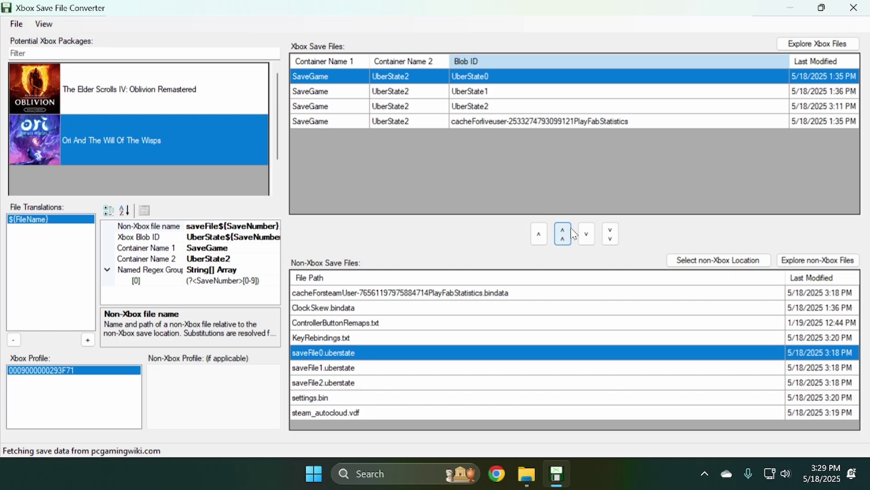
Step: Copy the Xbox UberState2 save down over saveFile2.uberstate and confirm the overwrite
click(363, 107)
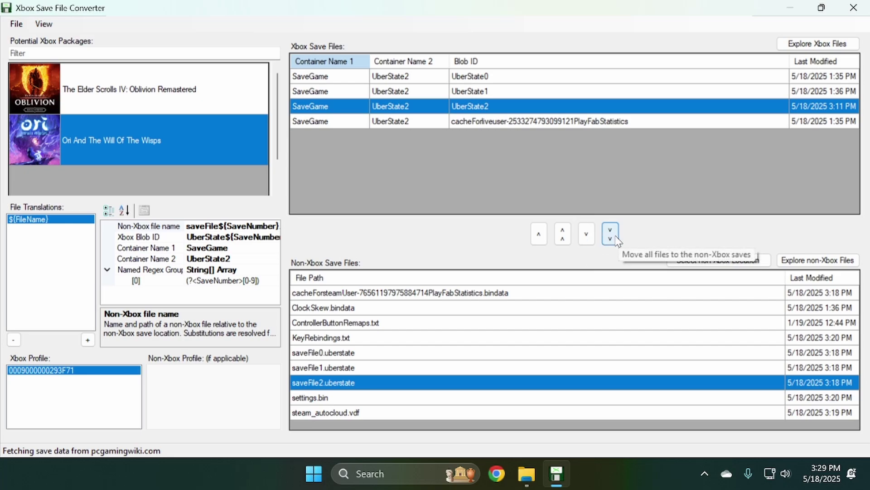
click(588, 240)
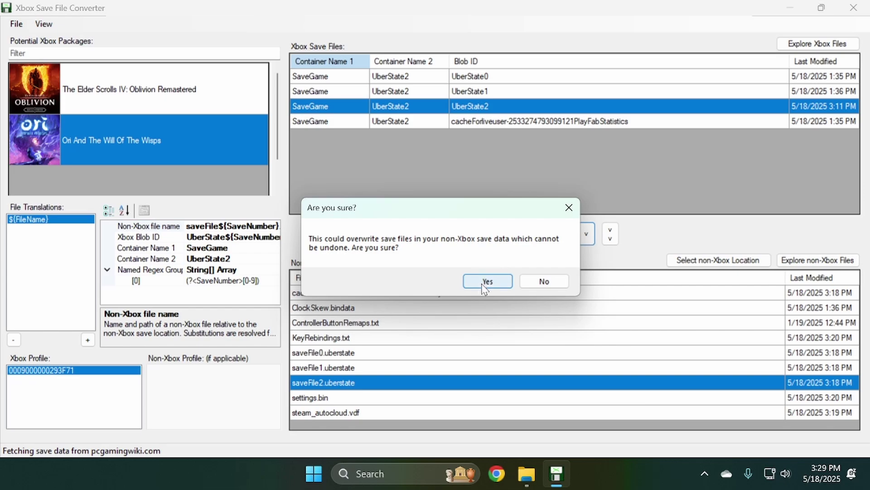
click(484, 289)
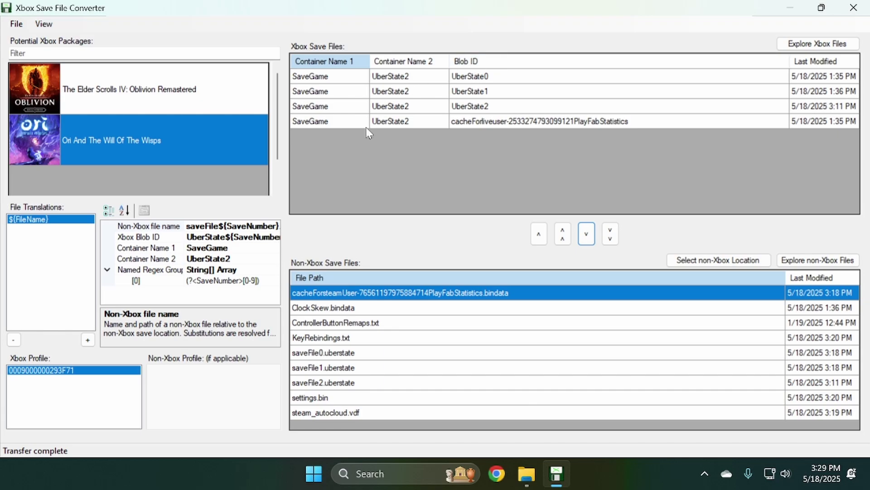
Step: Copy saveFile1.uberstate up onto the Xbox UberState1 save and confirm the overwrite
click(371, 372)
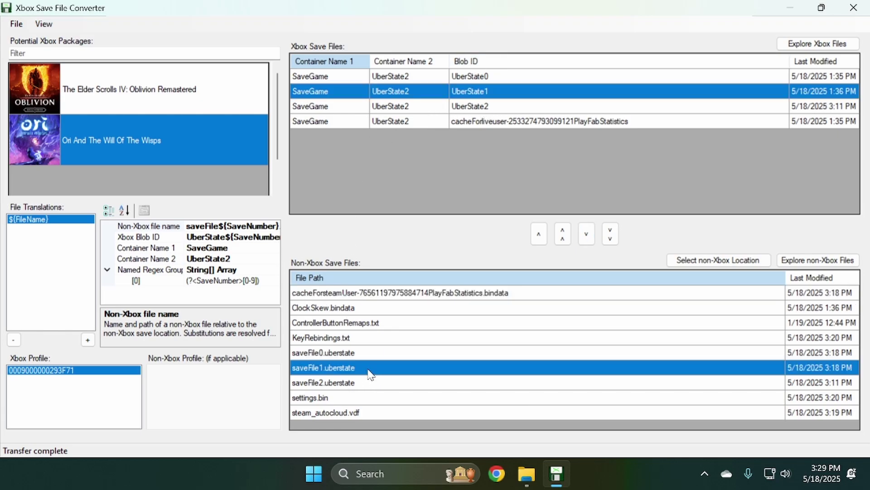
click(538, 236)
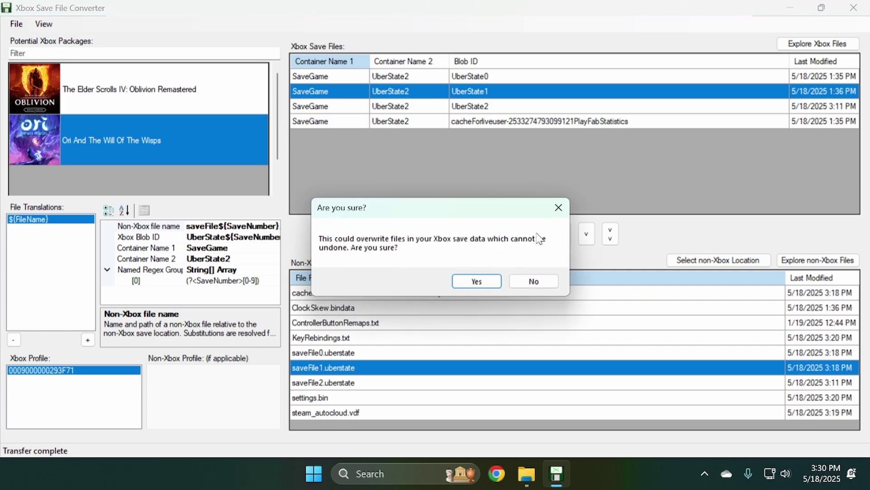
click(491, 285)
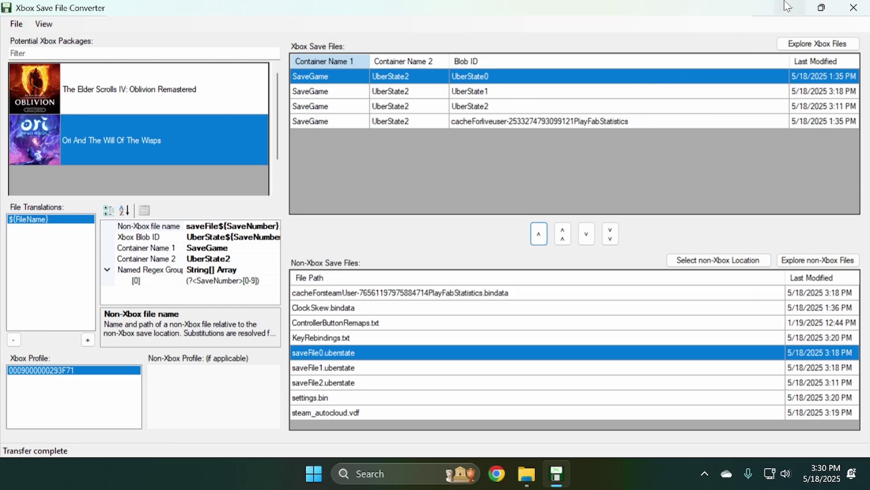
Step: Launch Steam Ori, load the transferred save from slot 3, then quit with Alt+F4
click(789, 13)
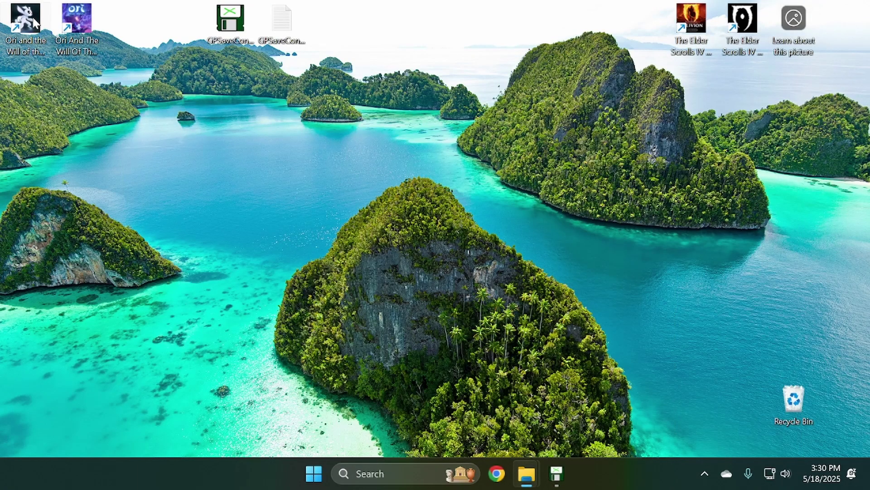
double_click(33, 21)
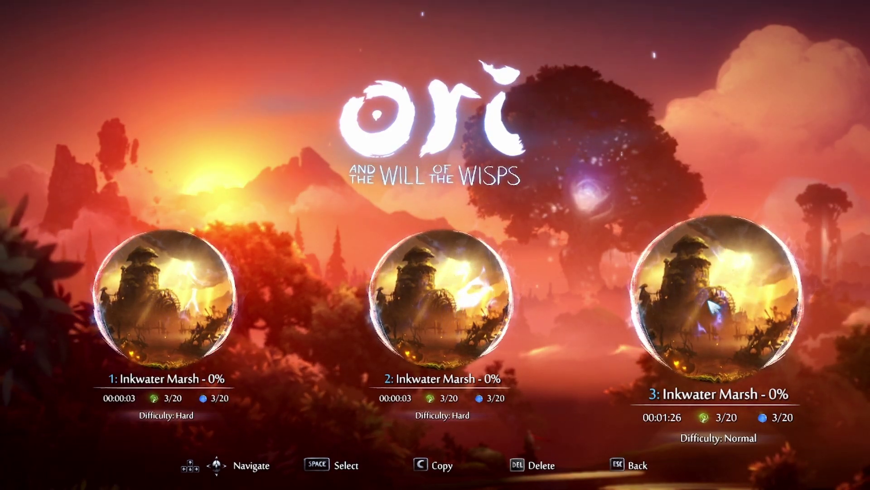
click(664, 311)
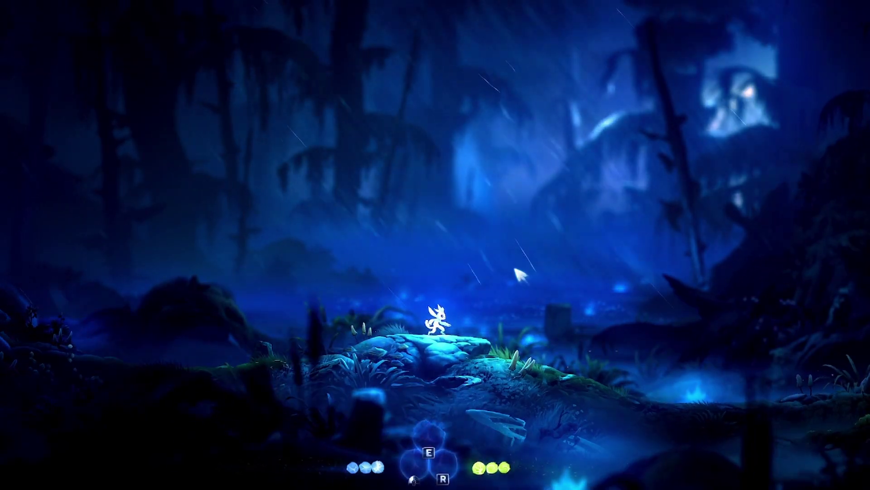
key(alt+F4)
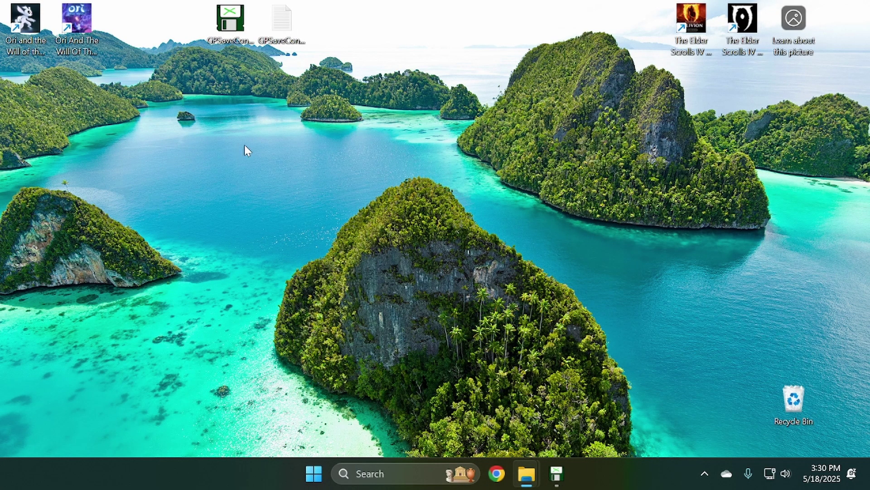
Step: Launch Game Pass Ori, browse the save slots to check the transferred save, then quit
double_click(74, 18)
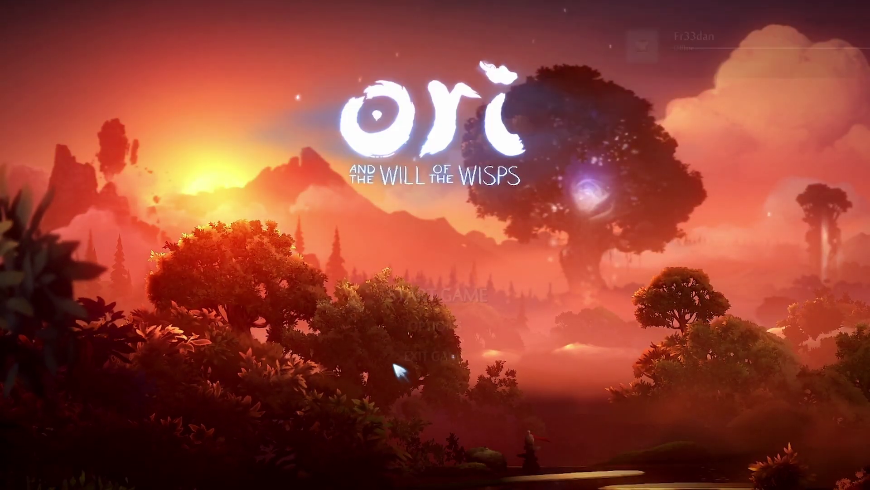
click(429, 304)
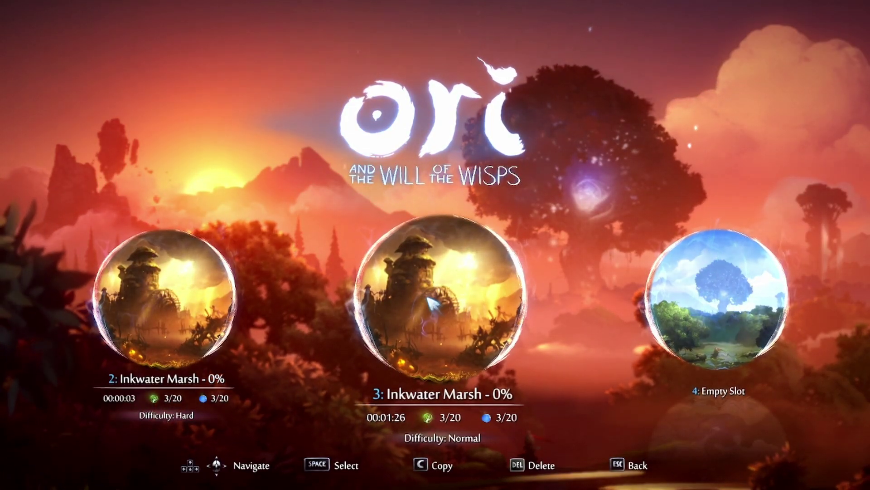
key(Left)
key(Left)
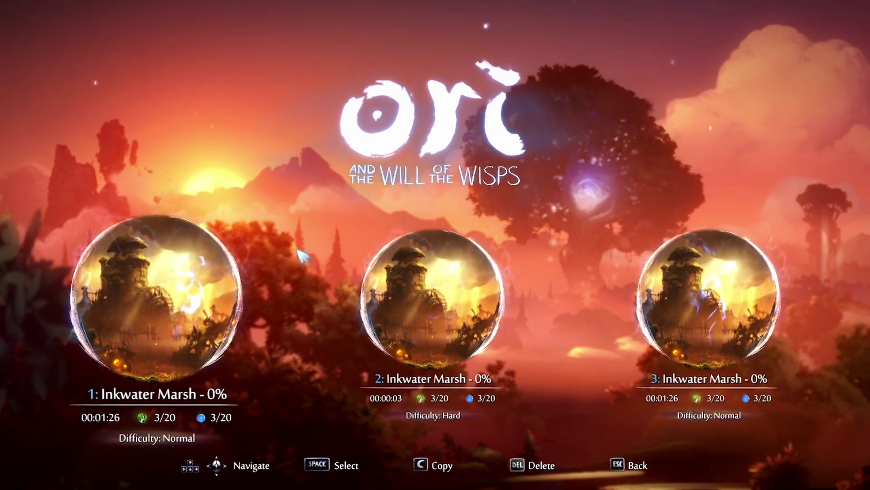
key(Right)
key(Right)
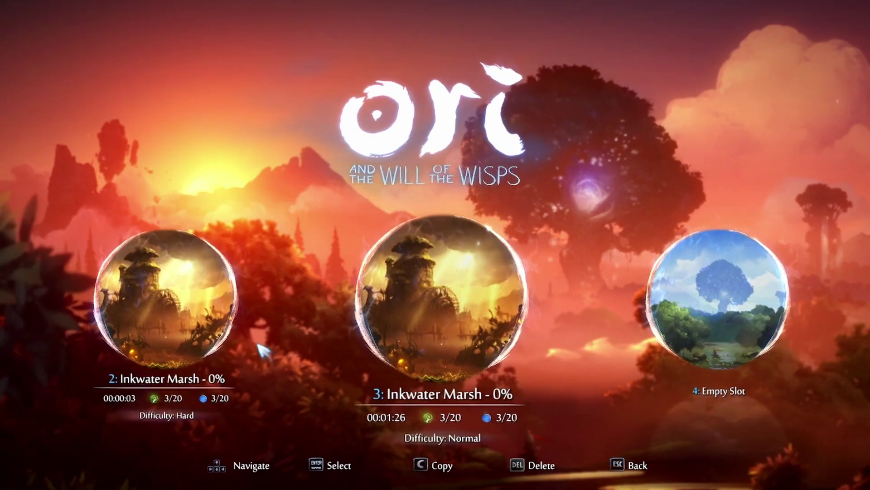
key(Left)
key(Escape)
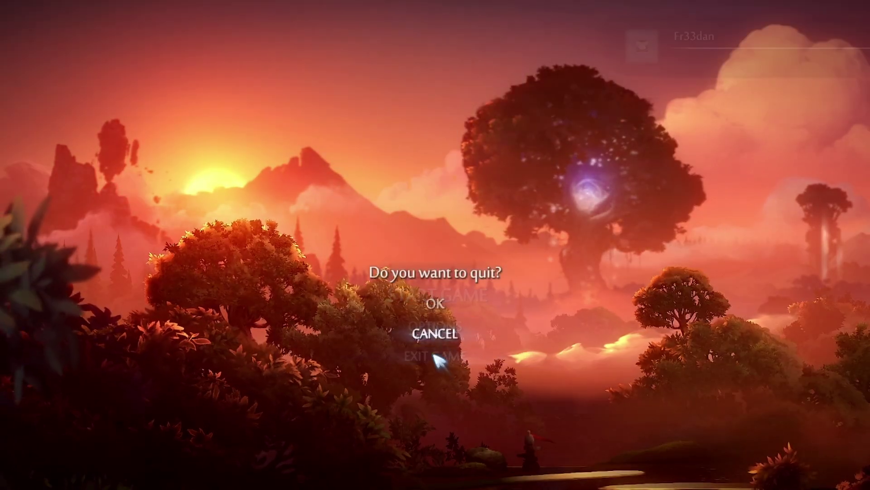
click(442, 297)
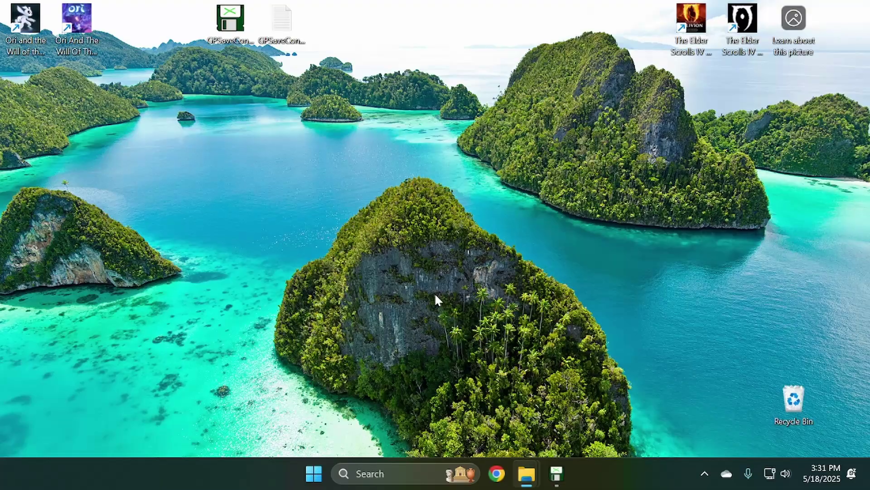